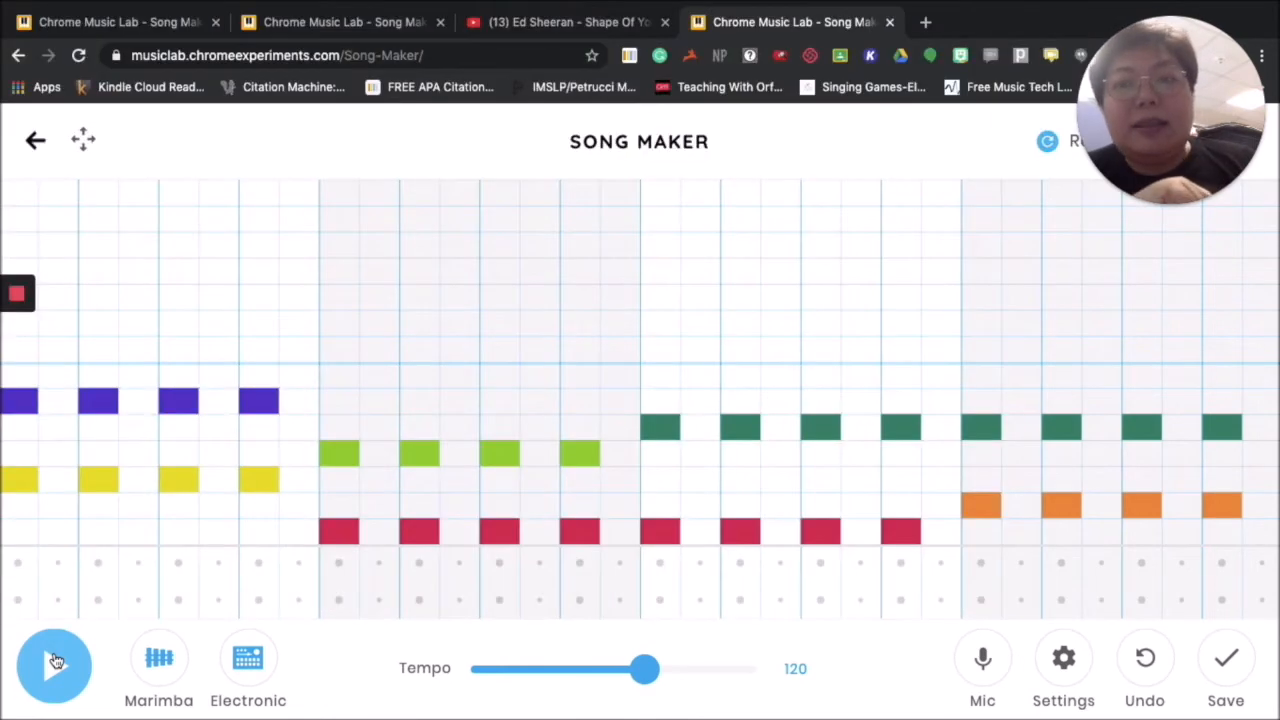
Place a rising red, orange, yellow stepwise example above the second bar's chords and remove its three notes again.
click(330, 347)
click(370, 322)
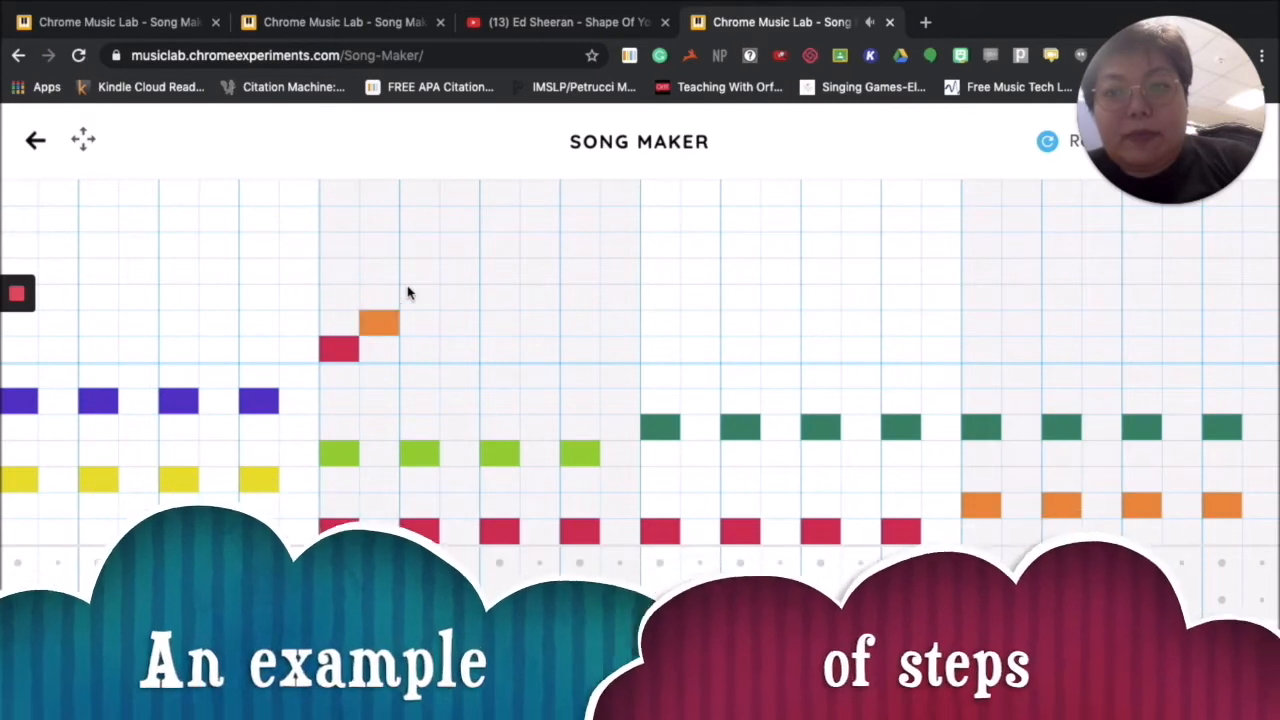
click(408, 293)
click(345, 347)
click(370, 333)
click(419, 294)
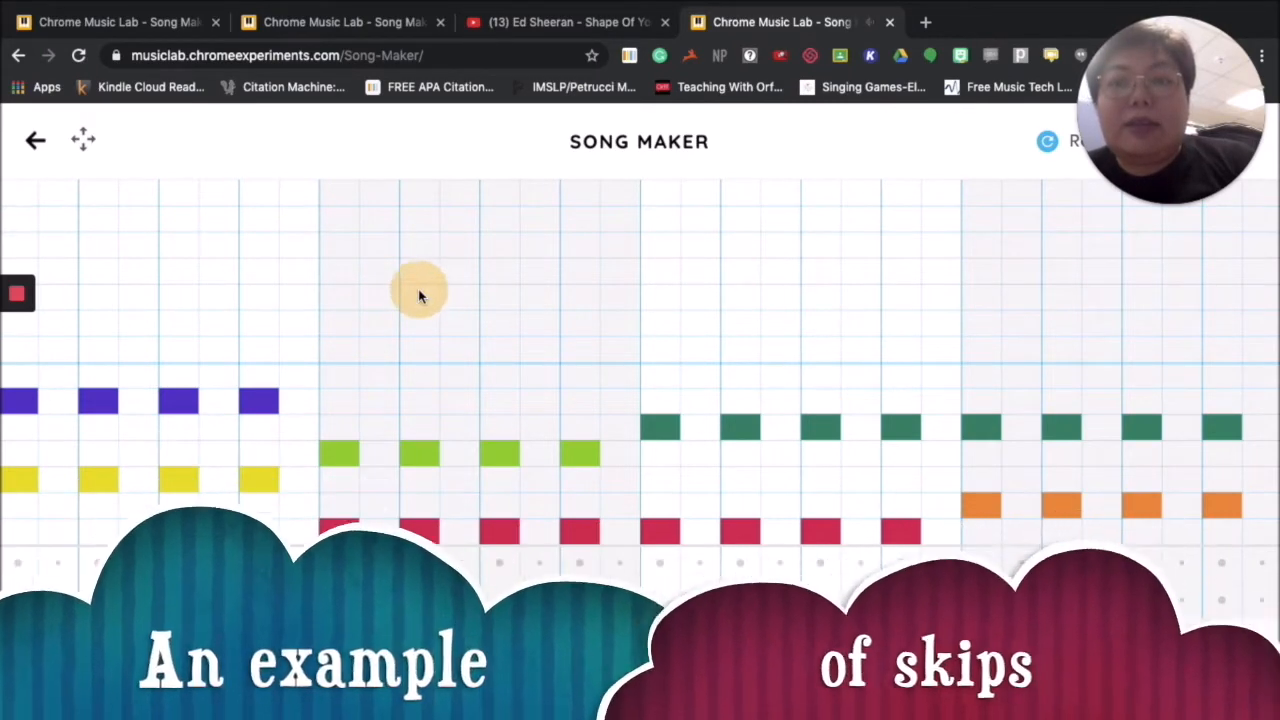
Demonstrate a skip in the second bar with a red note and a yellow note two rows higher, then erase the yellow.
click(349, 349)
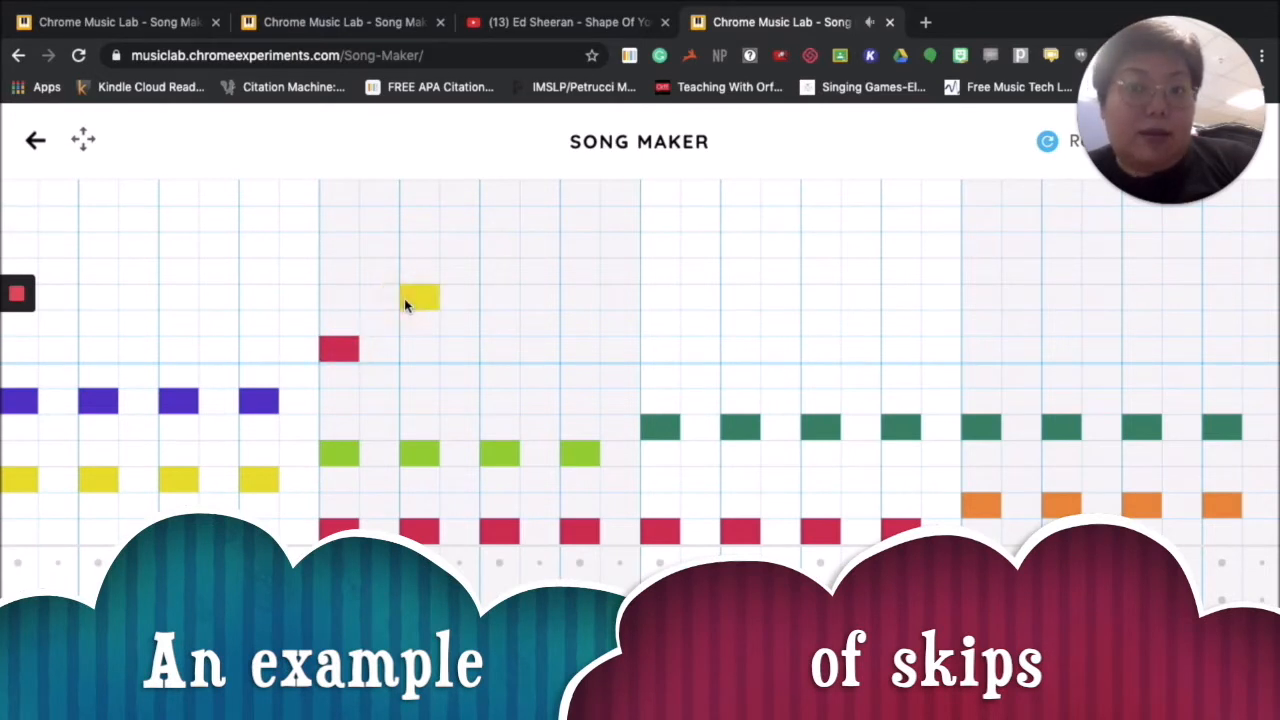
click(404, 298)
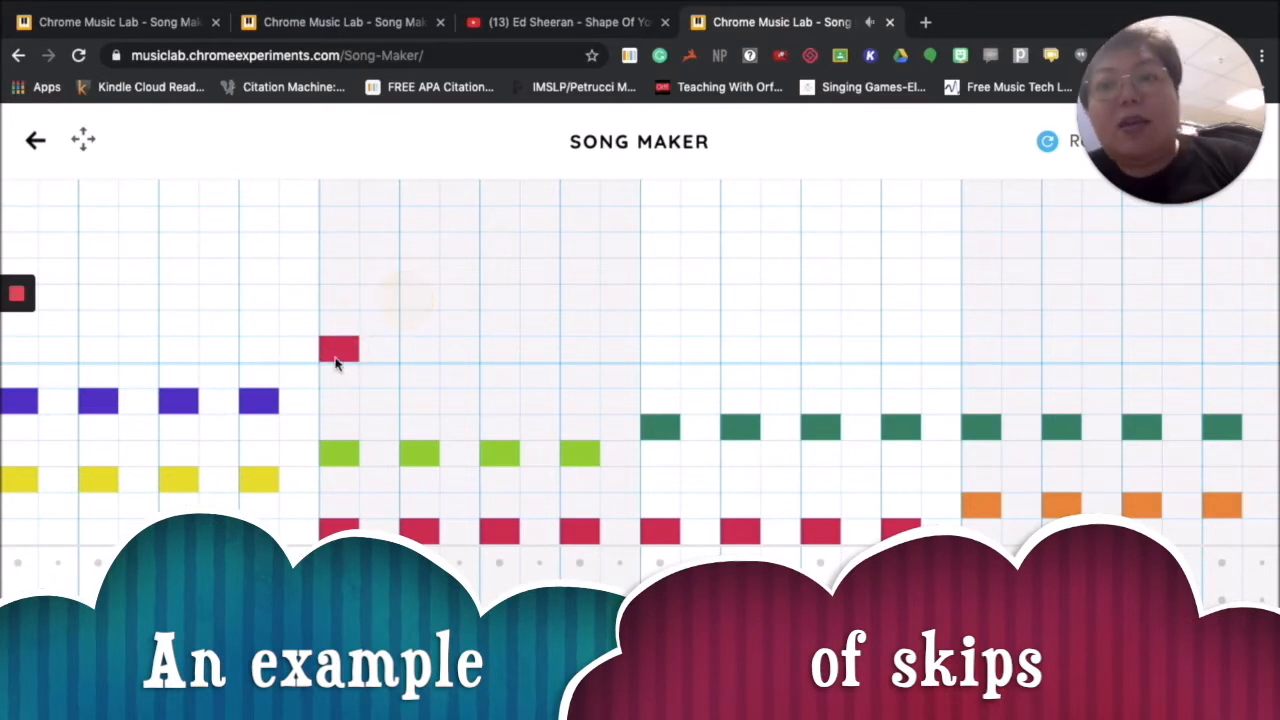
click(373, 297)
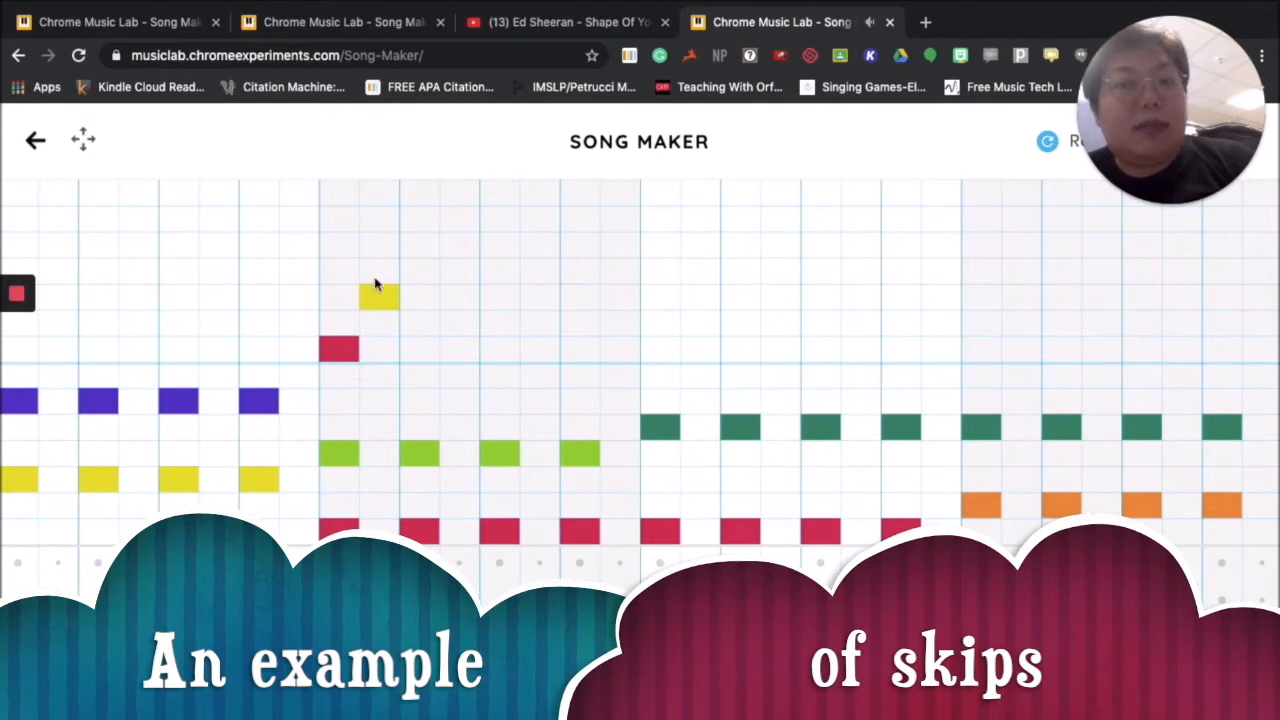
click(379, 294)
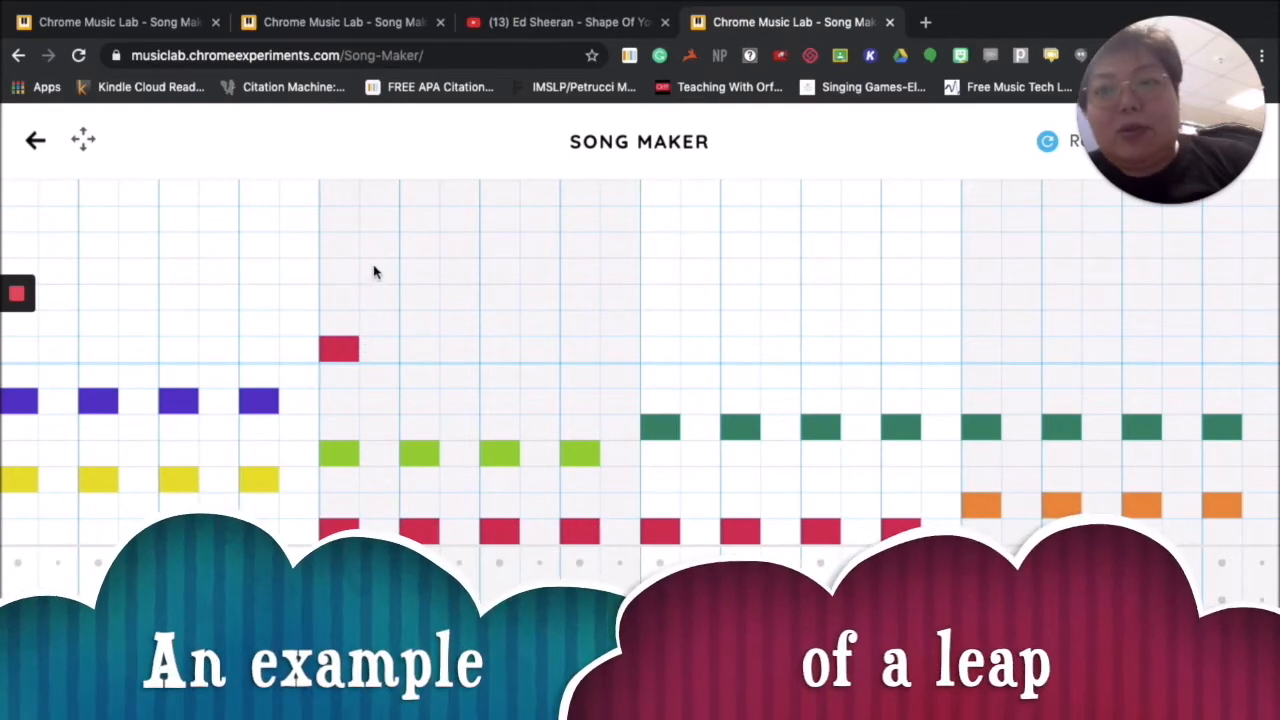
Demonstrate a leap from the red note to a pink note six rows higher in the second bar, and clear the example notes.
click(382, 198)
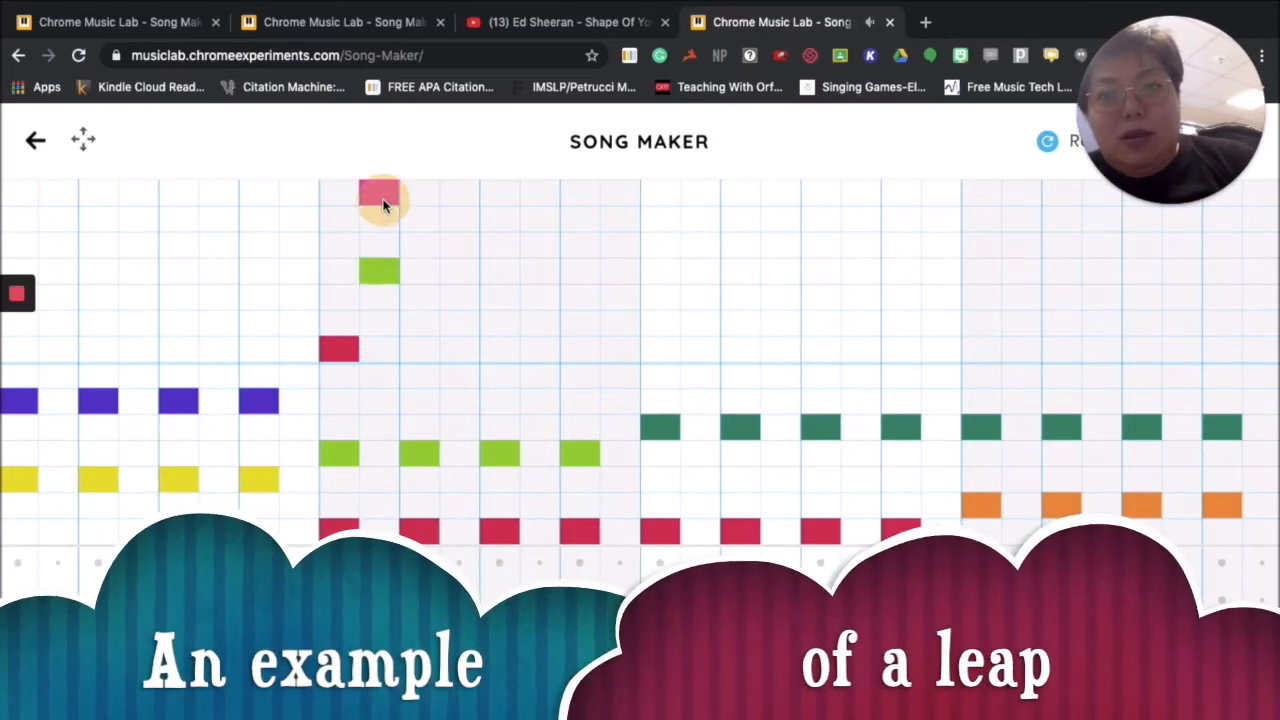
click(379, 282)
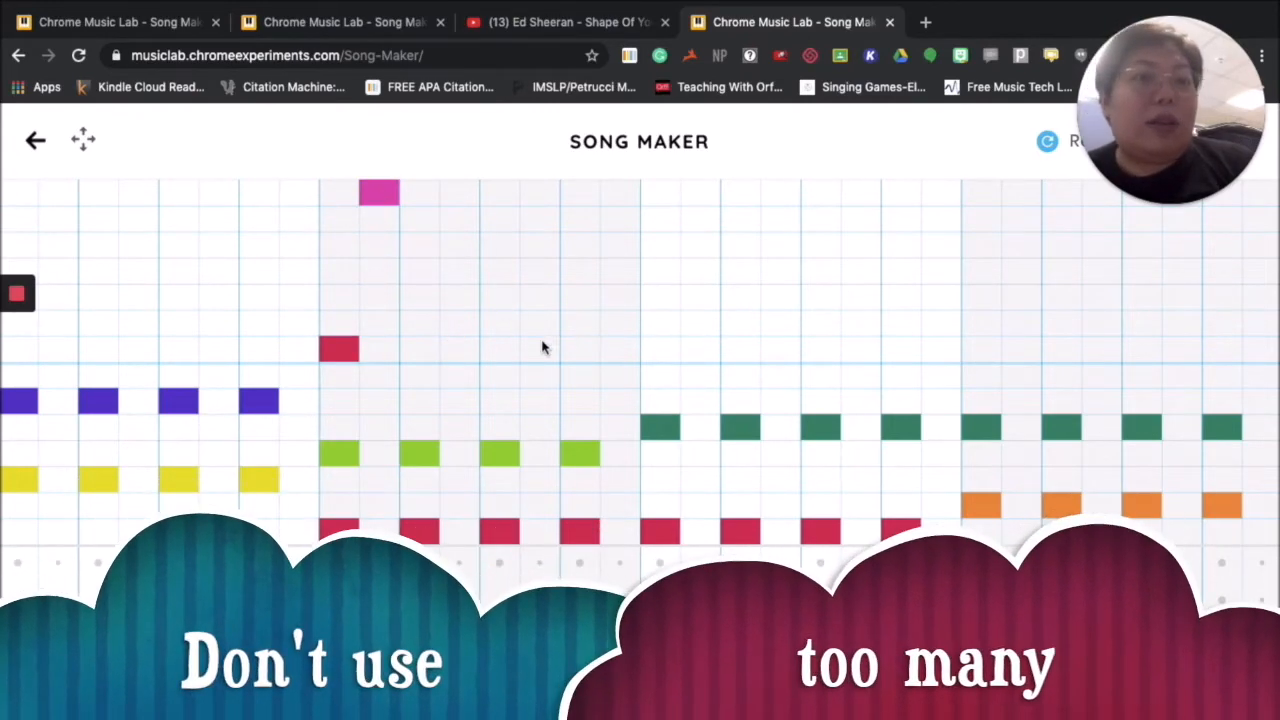
click(350, 347)
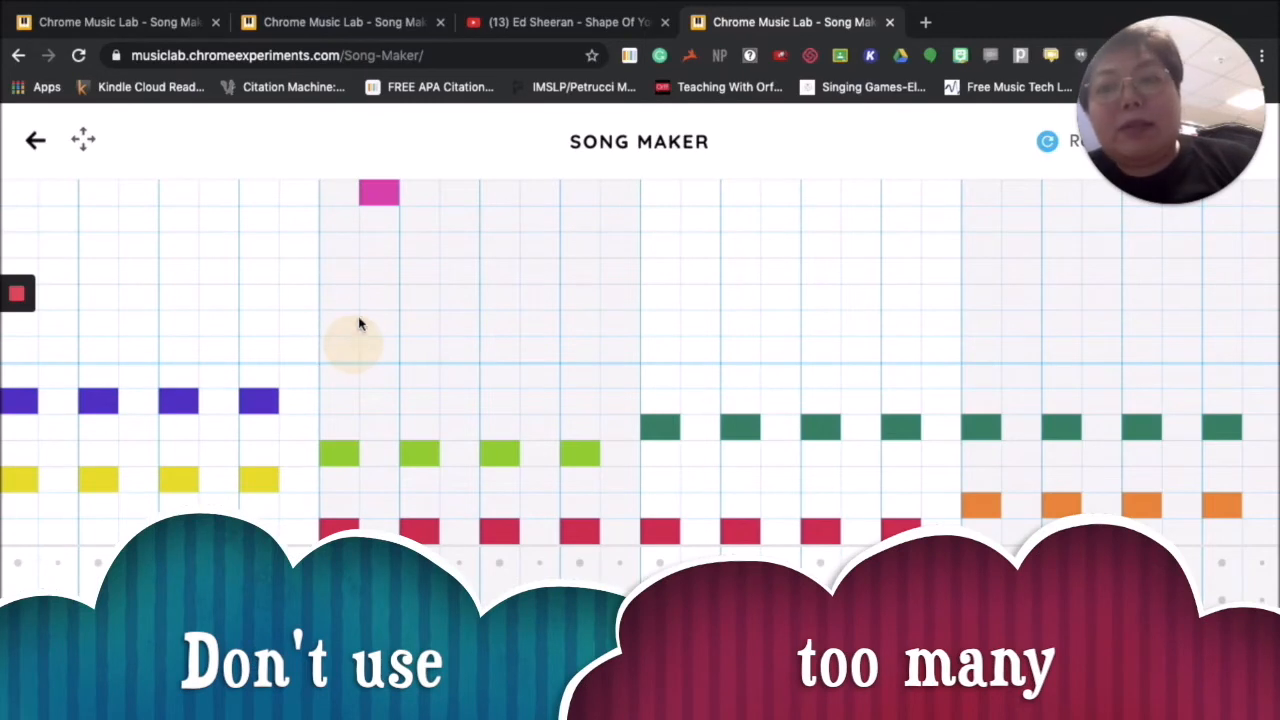
click(377, 198)
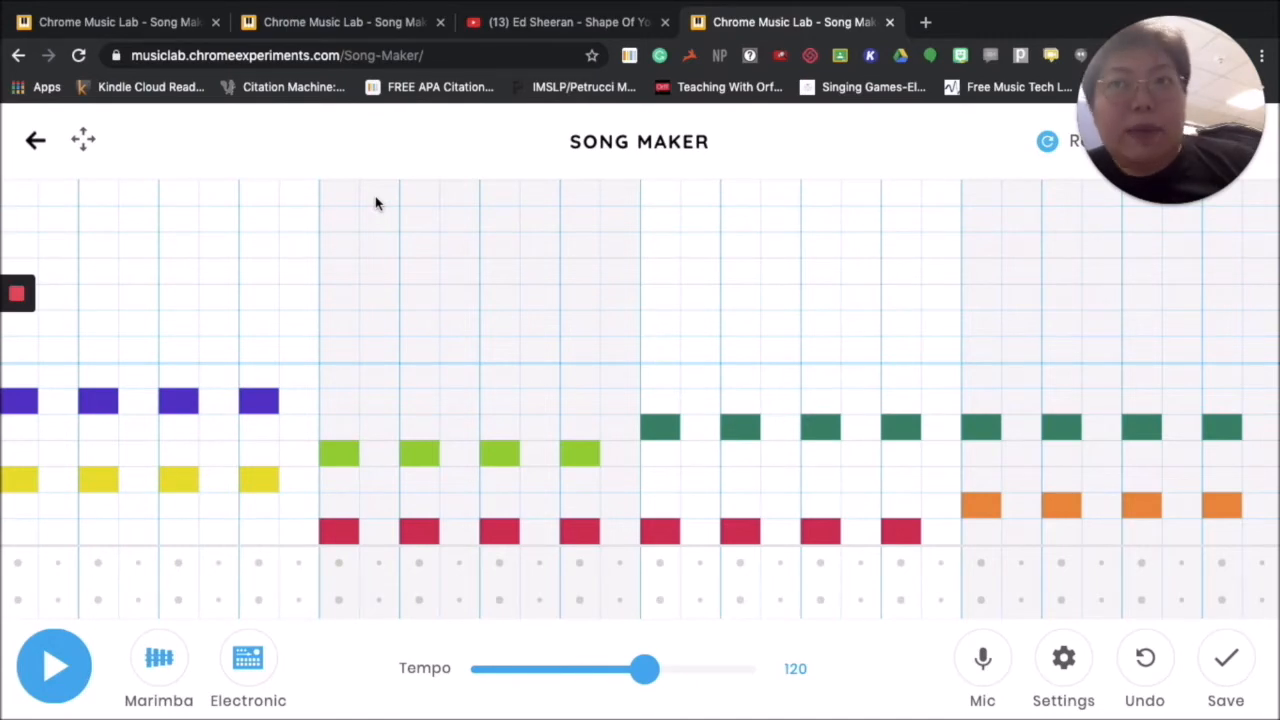
Build the first bar's melody above the octave line in consecutive columns: red, orange, yellow, orange, red, orange, red.
mouse_move(28, 352)
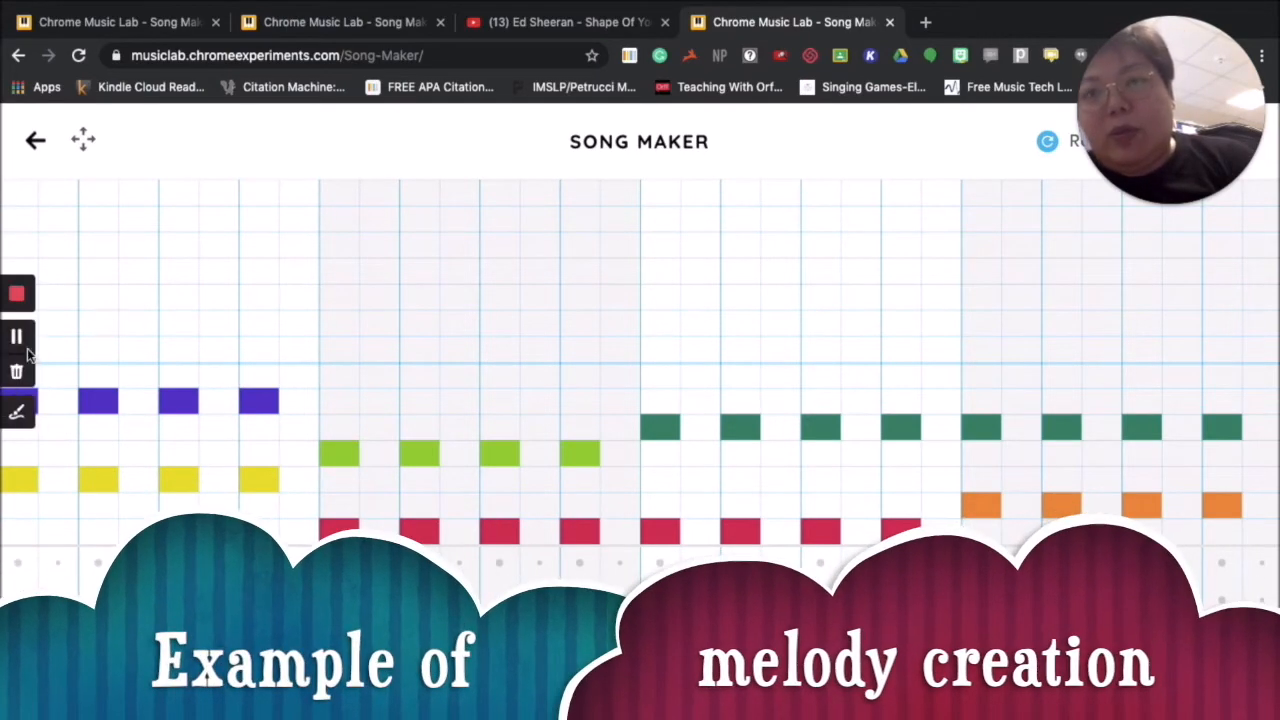
click(28, 347)
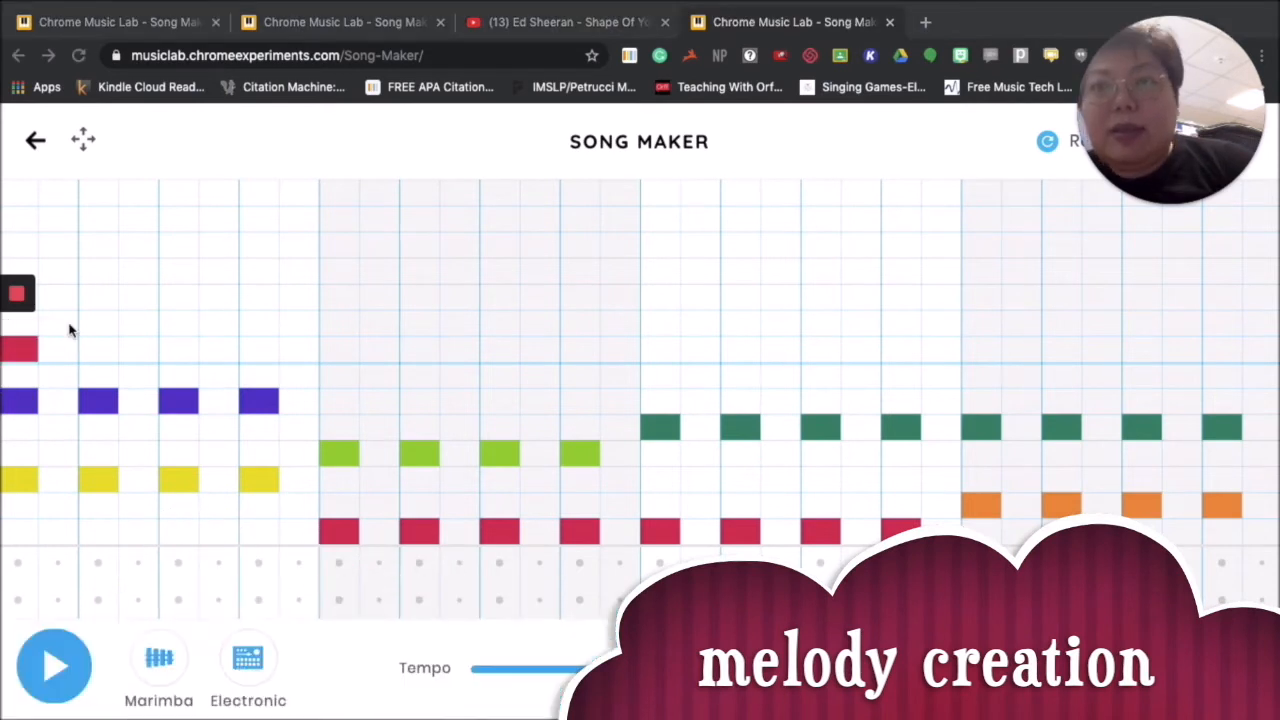
click(66, 324)
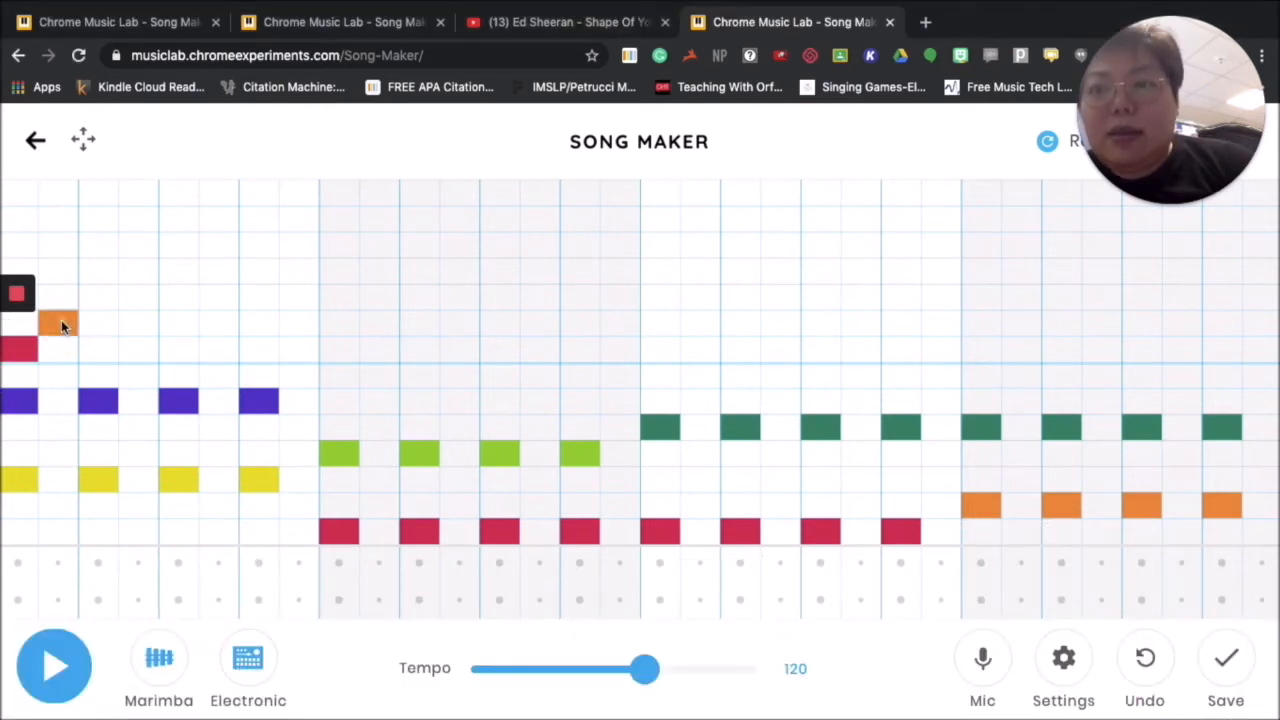
click(96, 306)
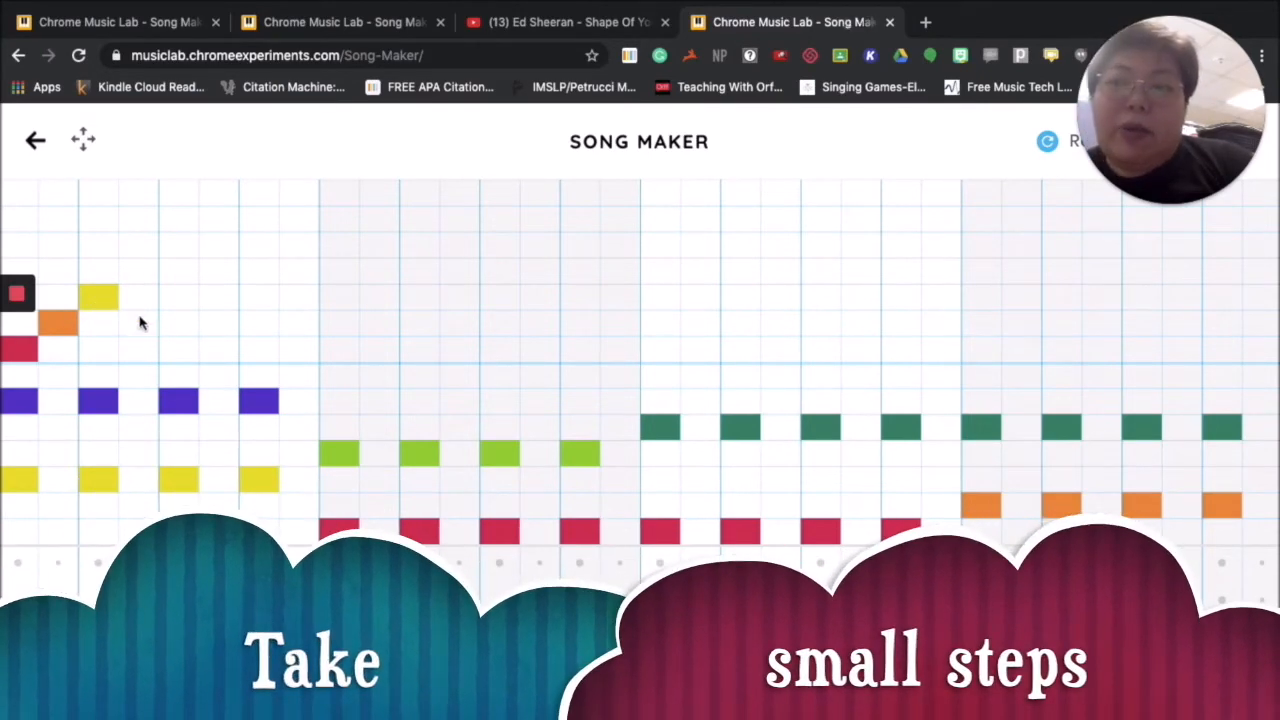
click(138, 322)
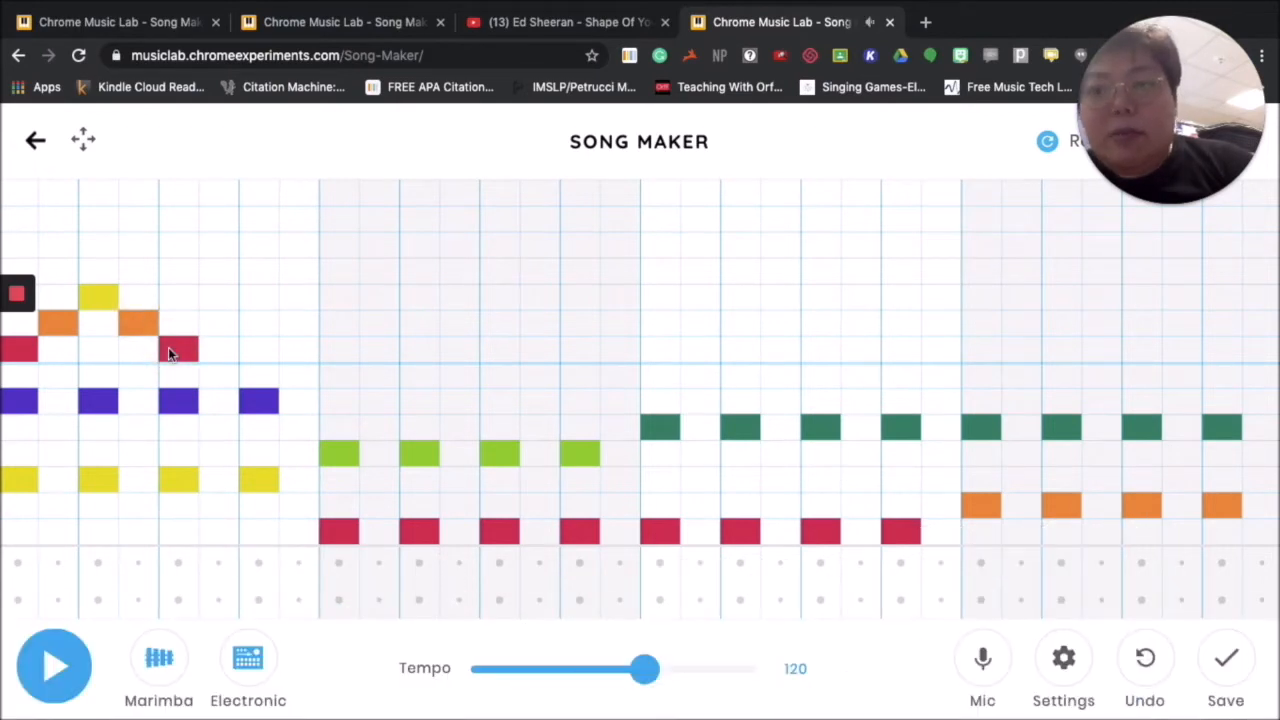
click(212, 330)
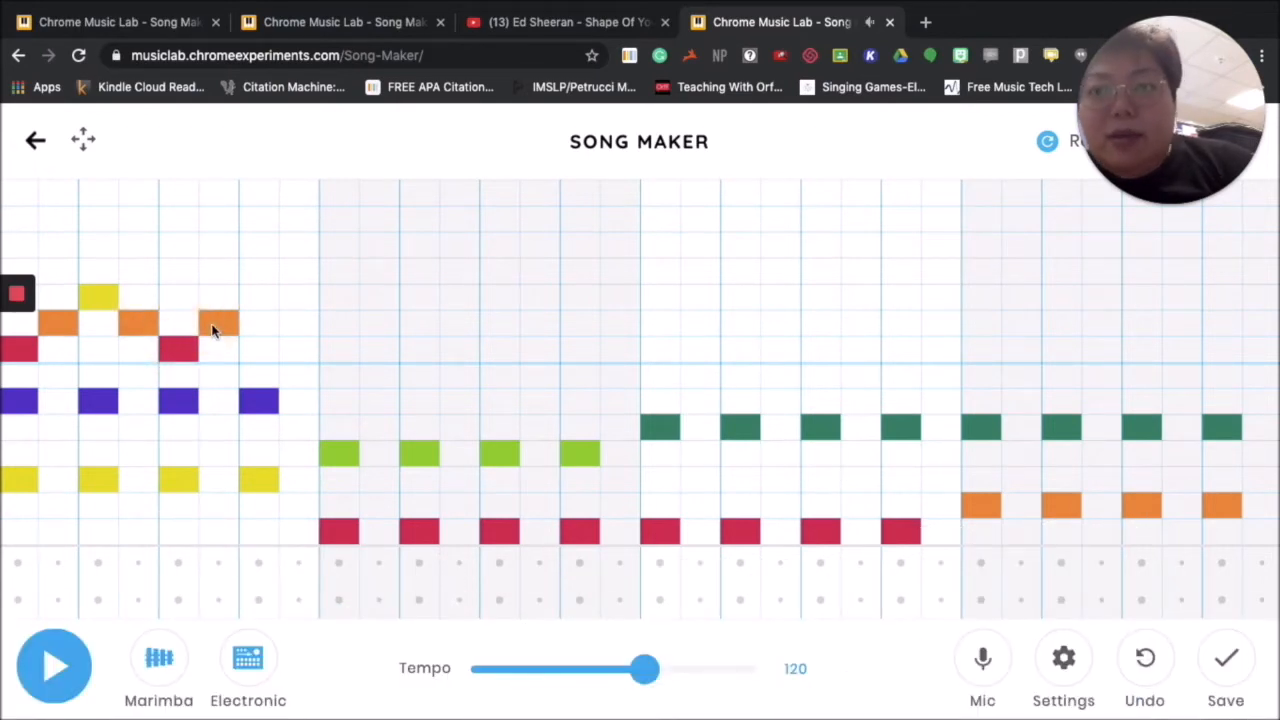
click(257, 350)
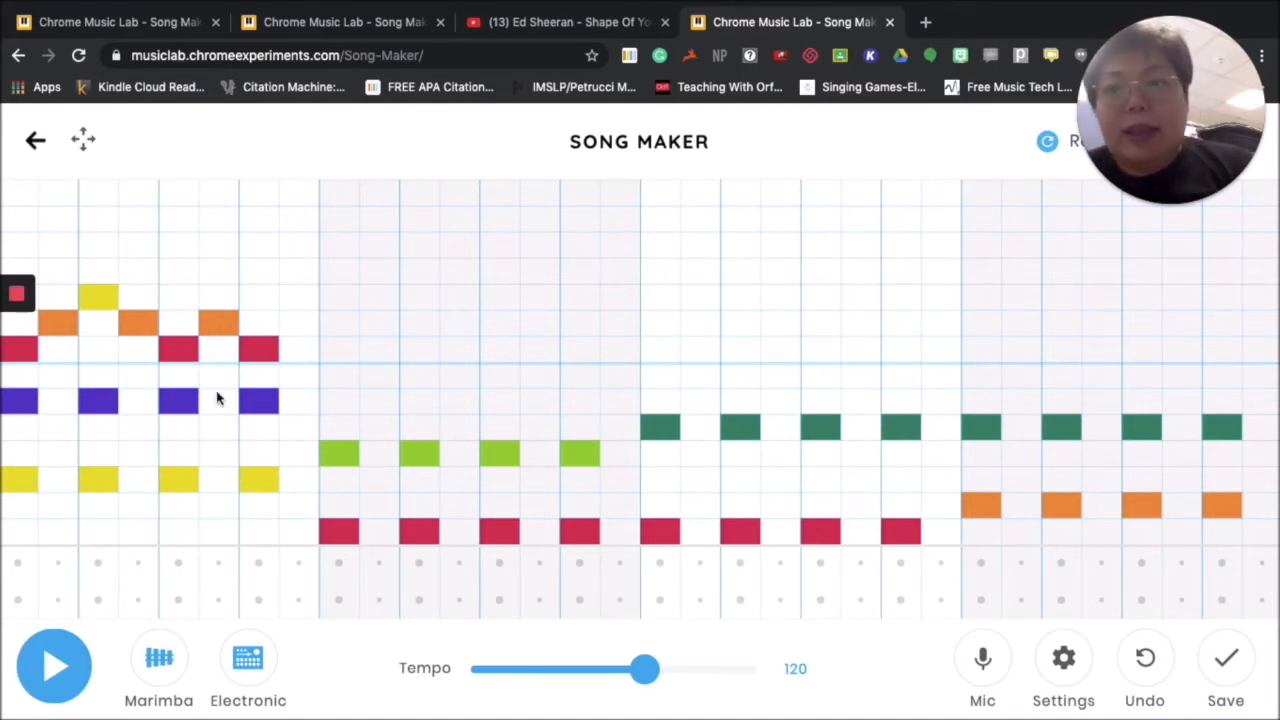
Play back the first bar's melody with the chords and check its last red note.
click(42, 664)
click(42, 664)
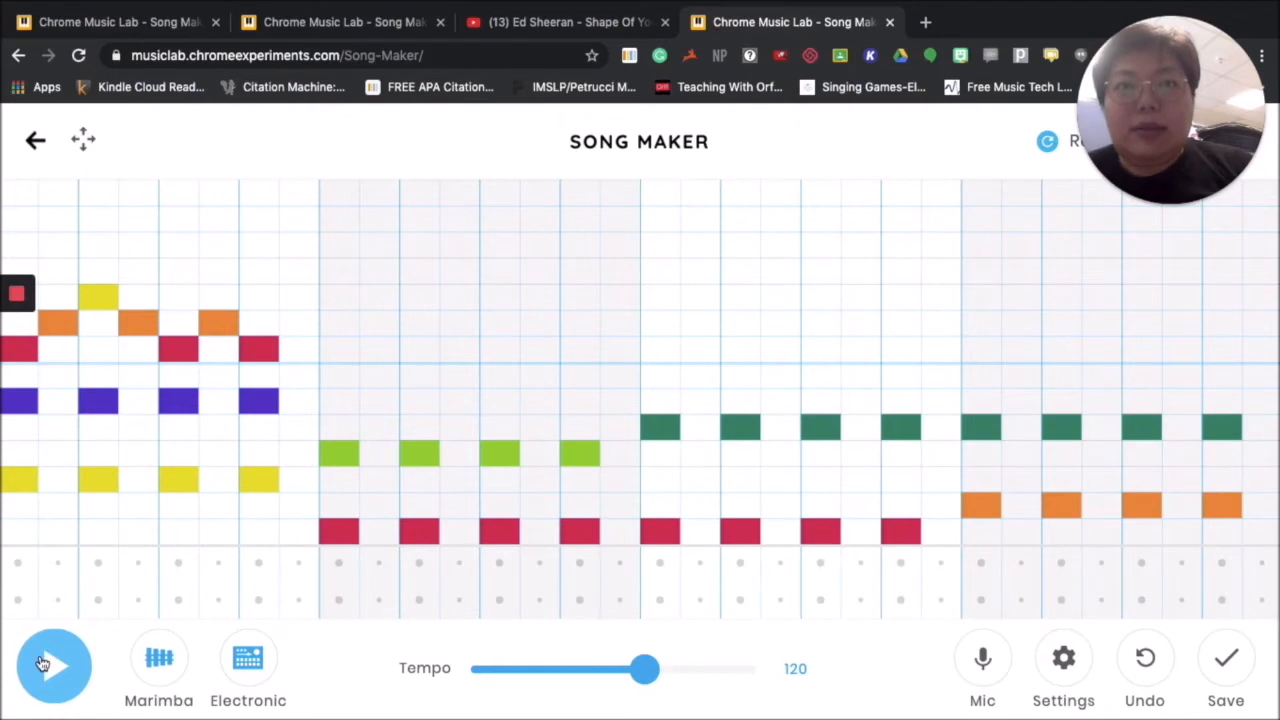
click(266, 348)
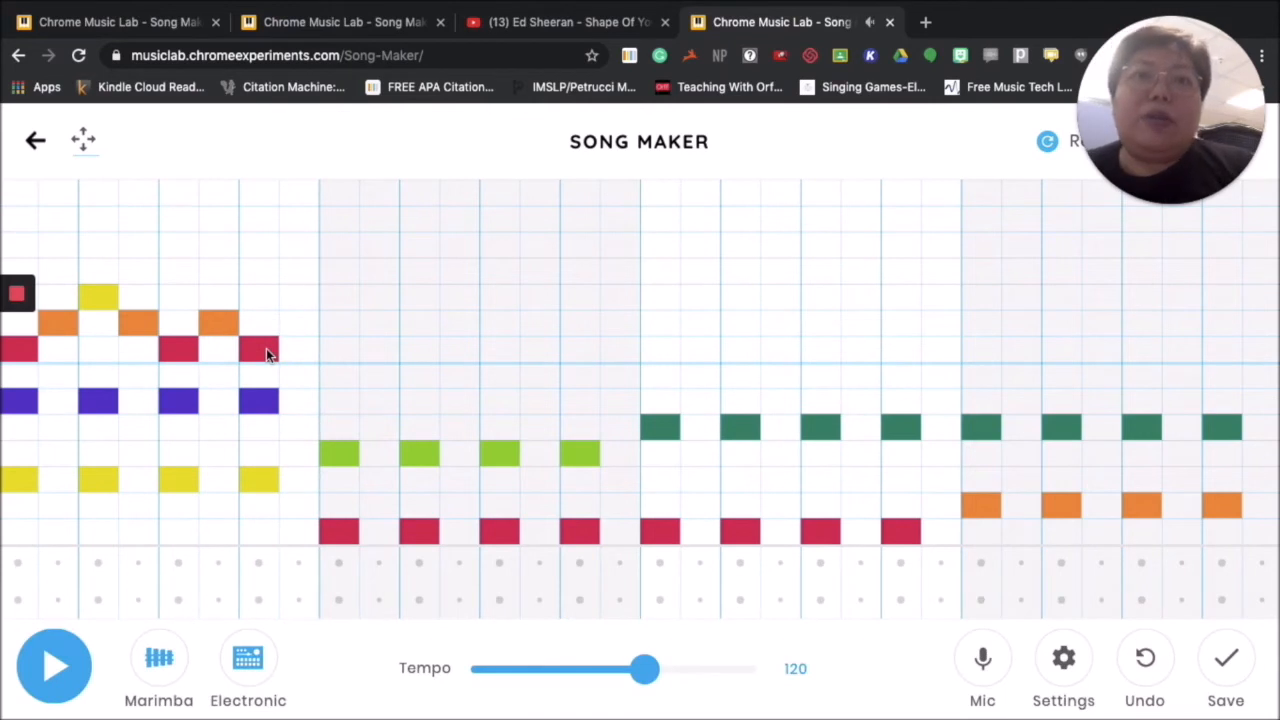
Fill the second bar's melody with pink, red, orange, red, pink, indigo, pink in consecutive columns and play the song back.
click(338, 375)
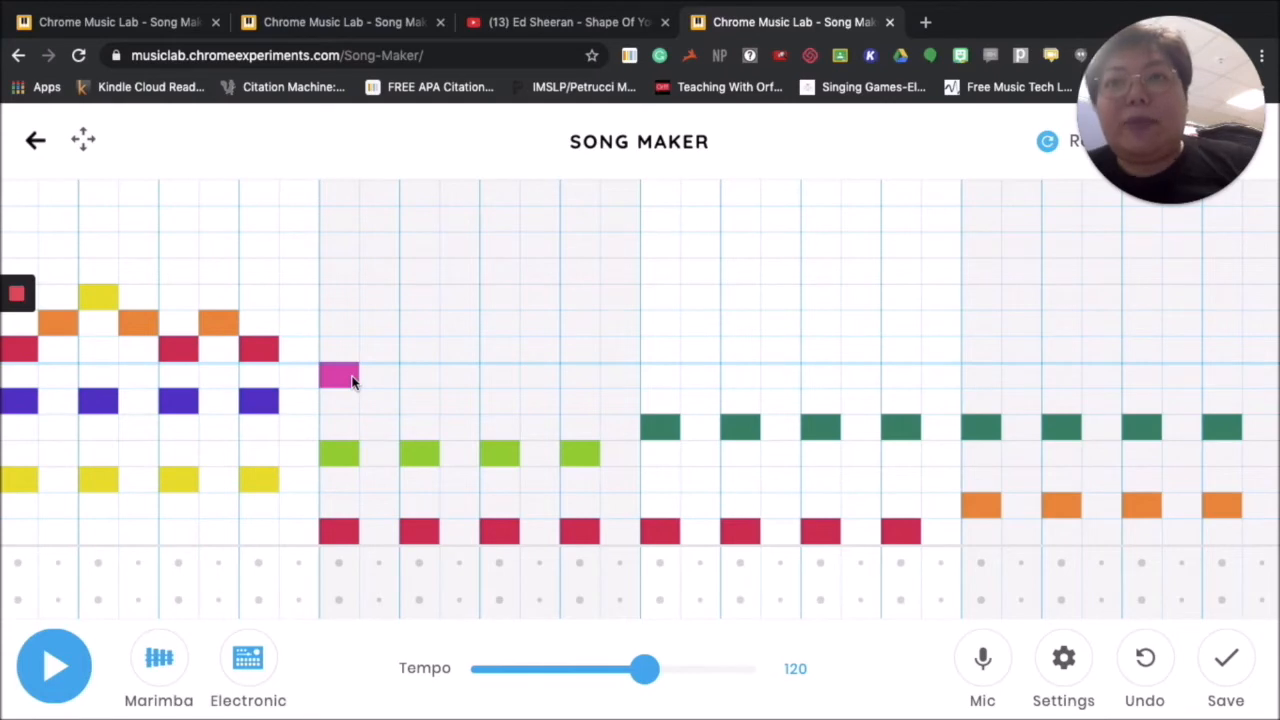
click(338, 376)
click(338, 376)
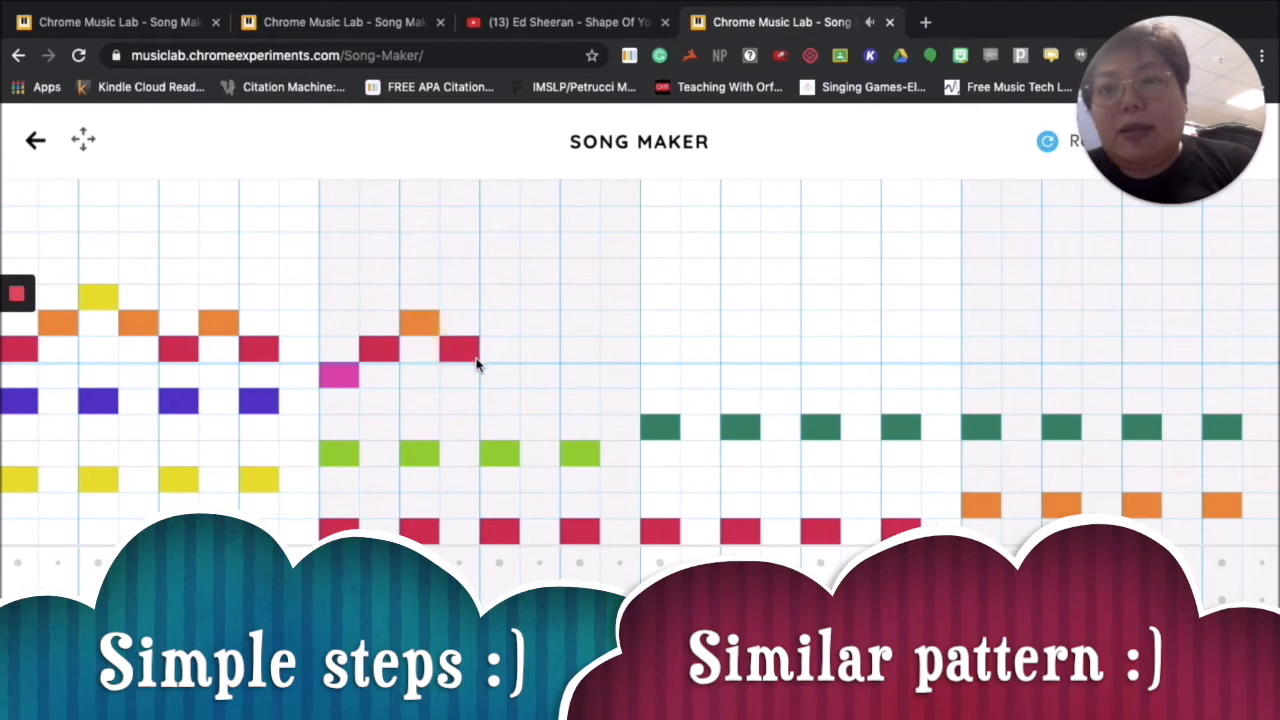
click(536, 404)
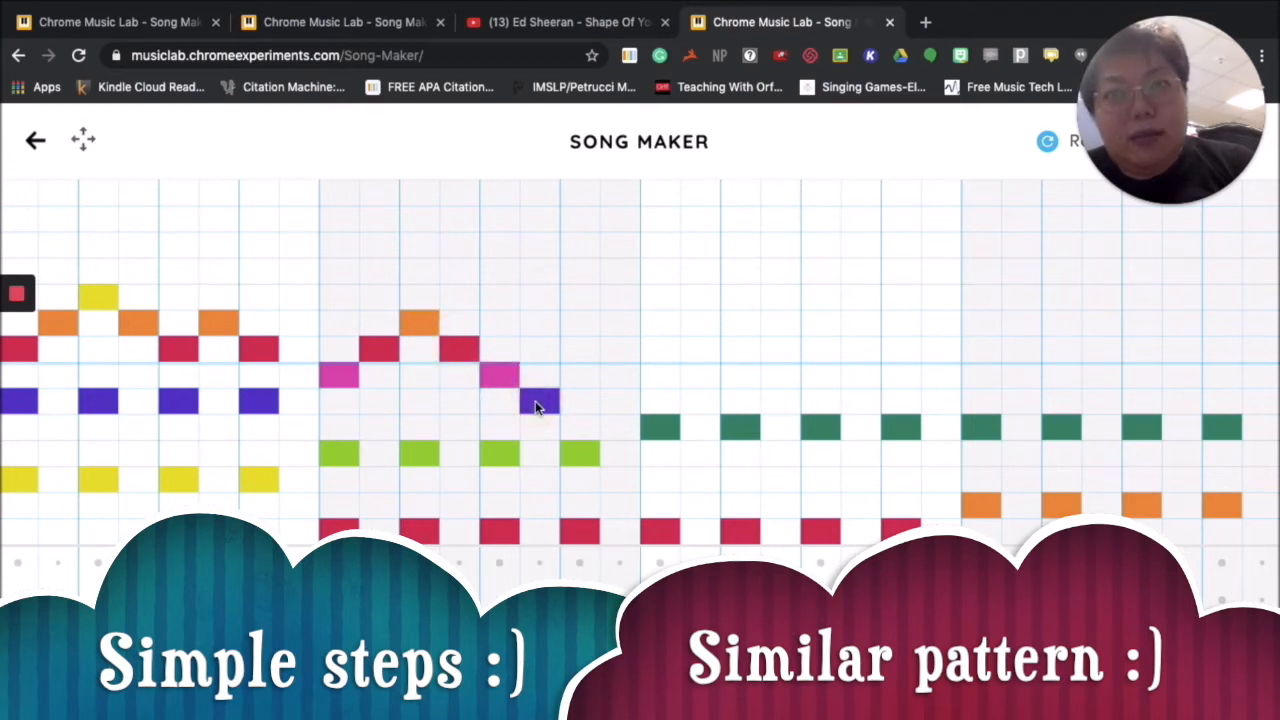
click(574, 377)
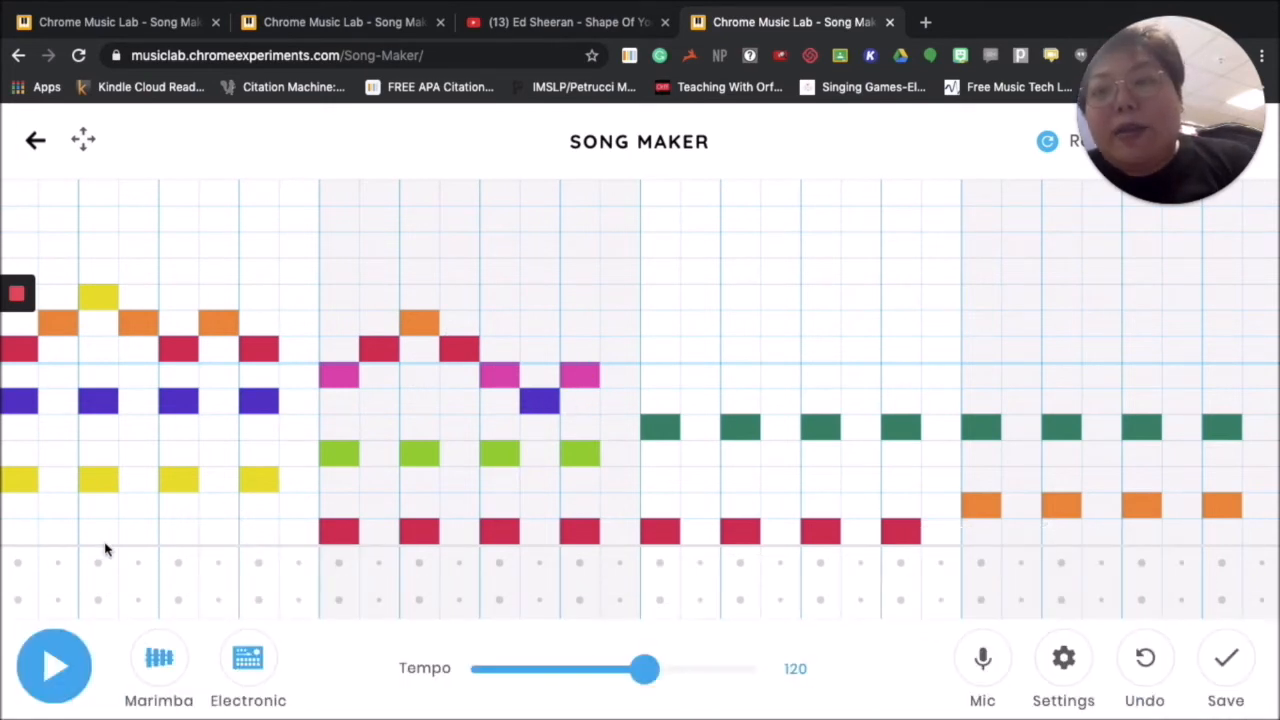
click(55, 665)
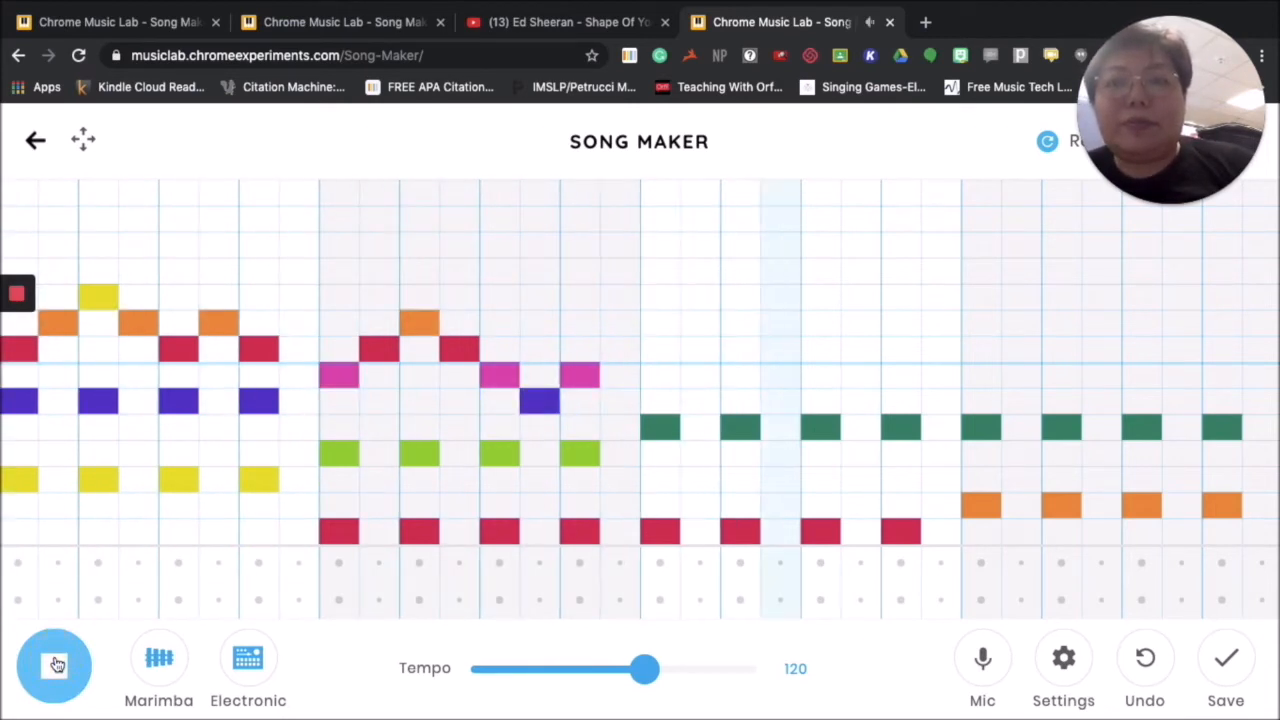
click(57, 665)
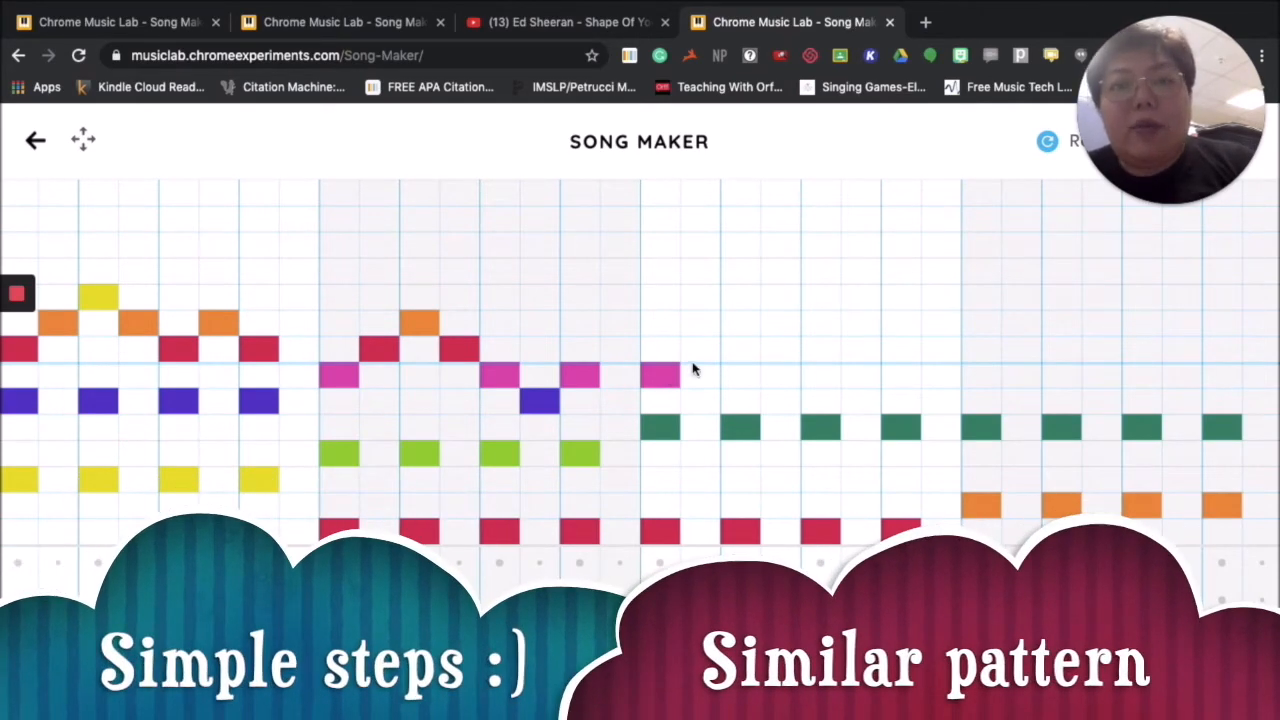
Add the third bar's melody in consecutive columns: pink, red, orange, orange, yellow, orange, orange, red.
click(738, 326)
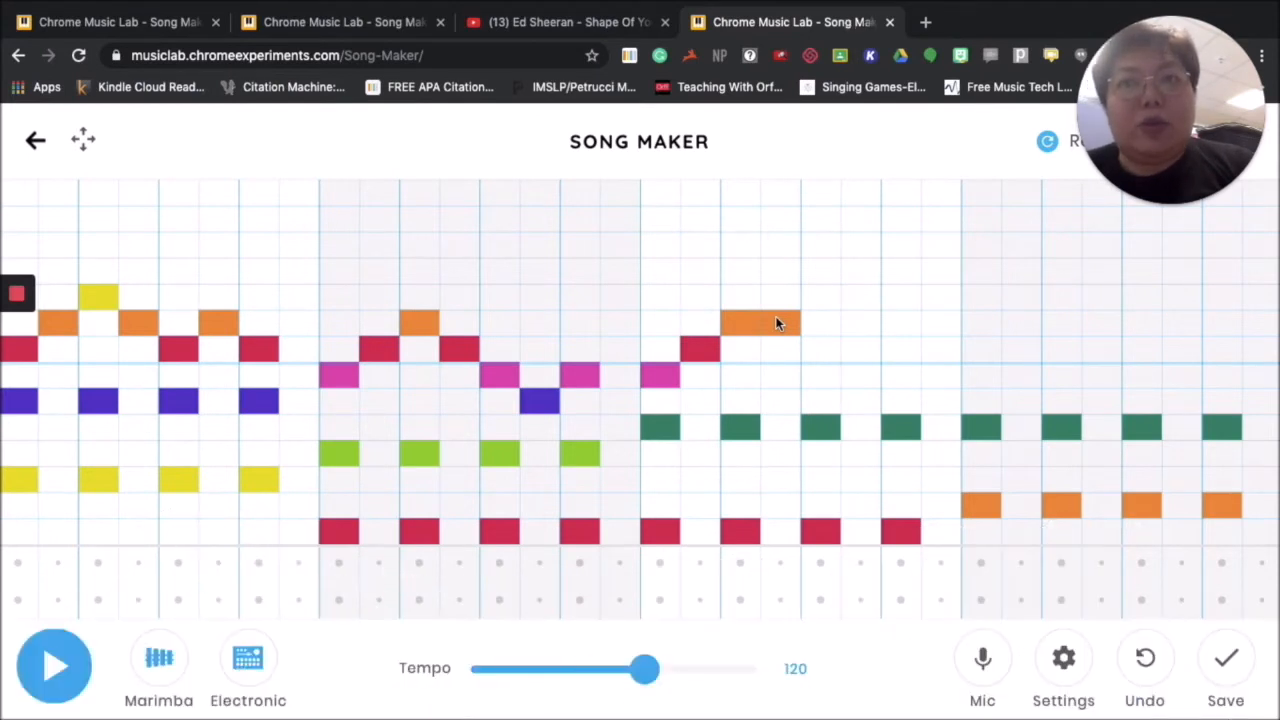
click(815, 297)
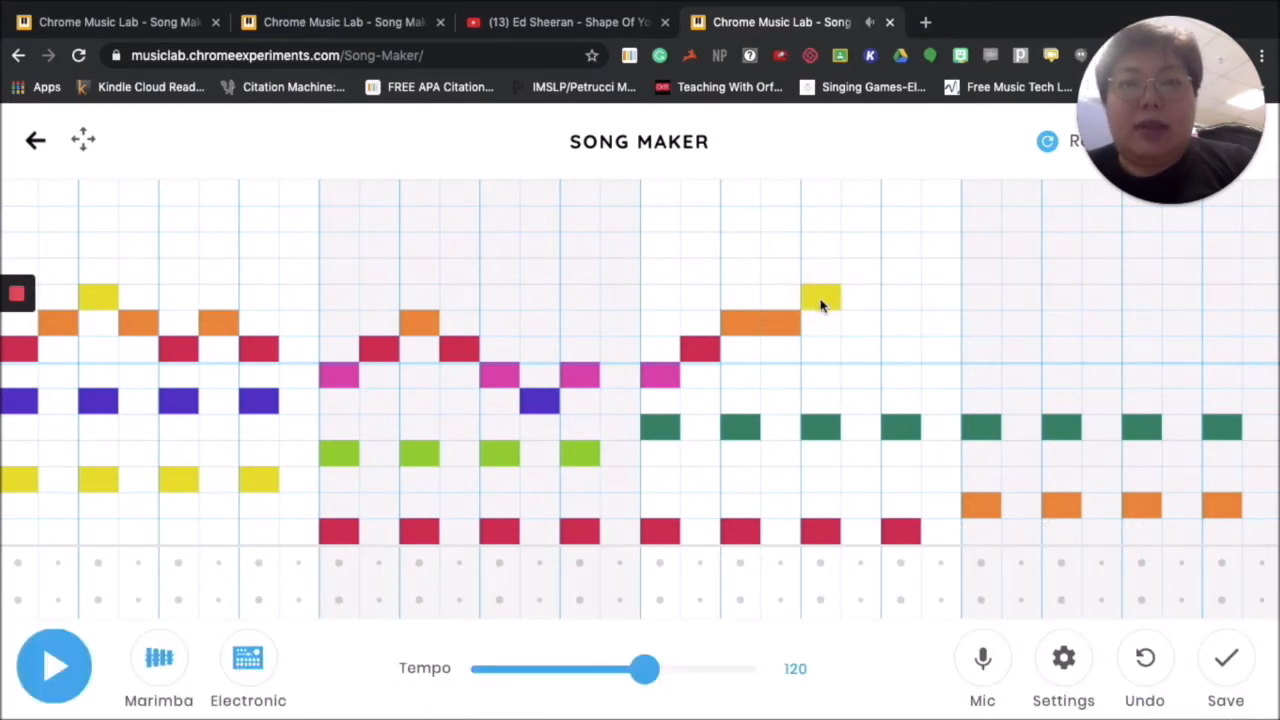
click(858, 331)
click(900, 331)
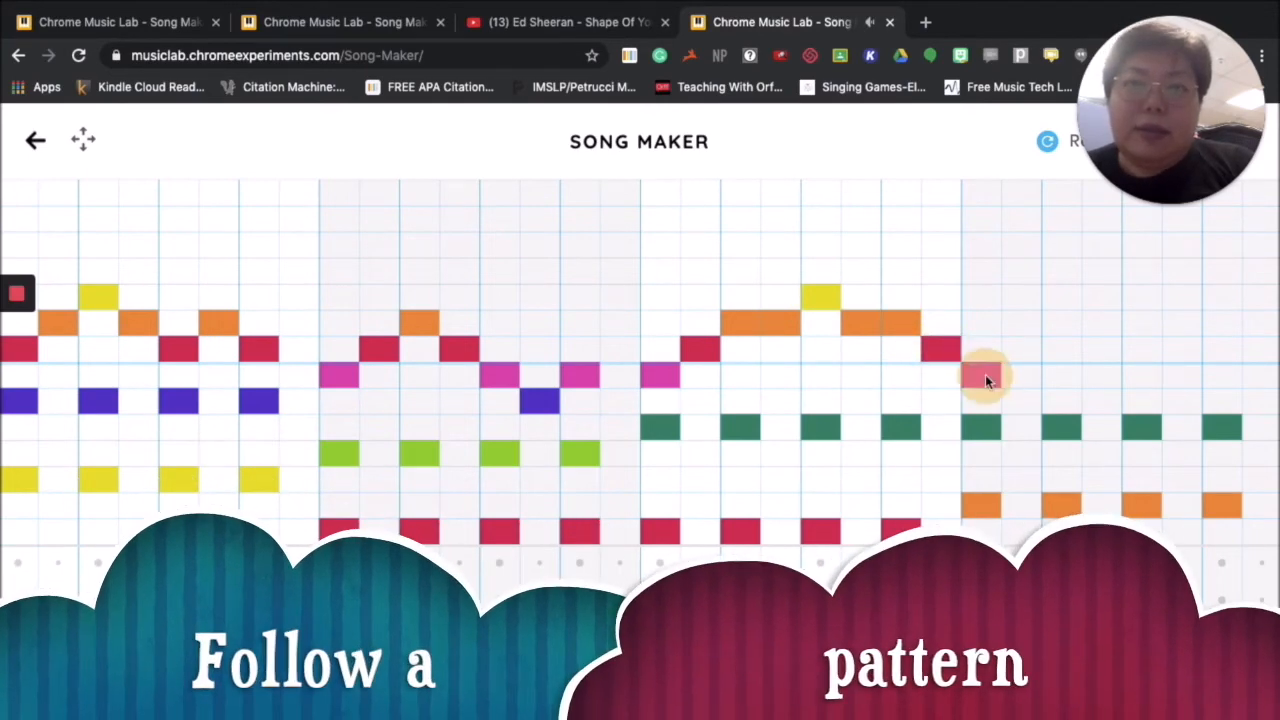
Start the fourth bar's melody with pink, red, orange, orange in consecutive columns and play the song back.
click(1013, 348)
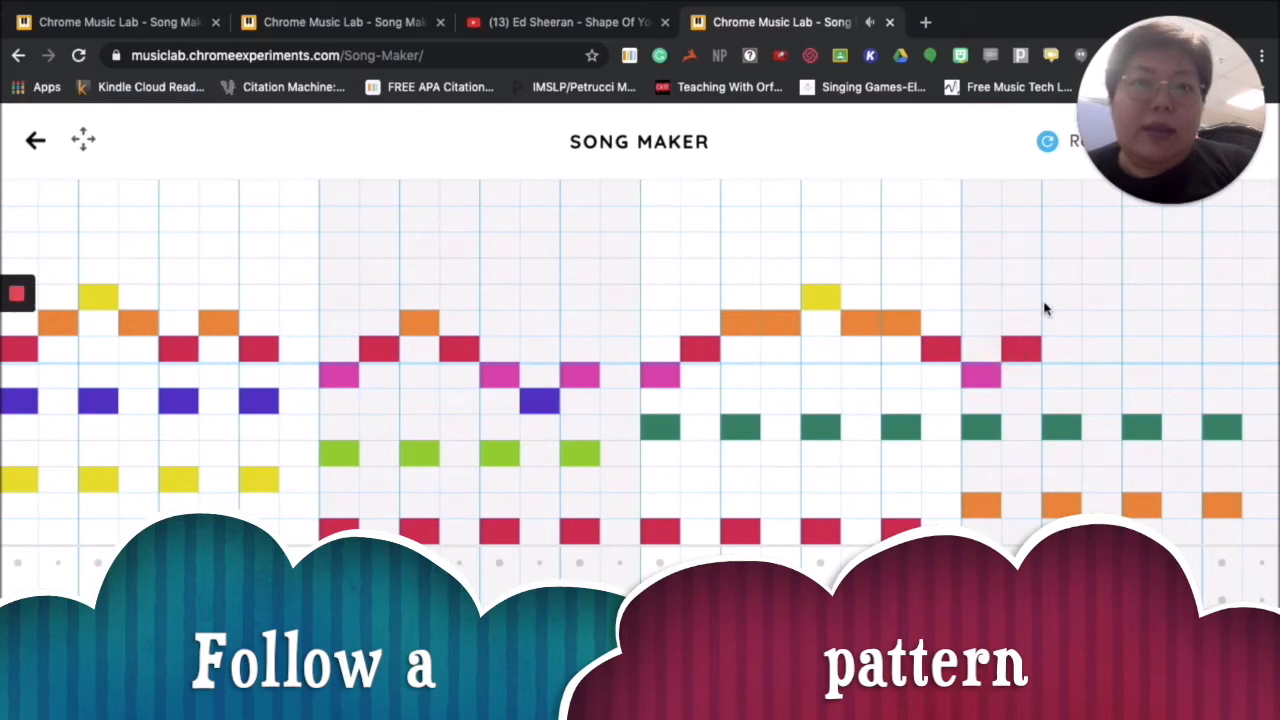
click(1060, 320)
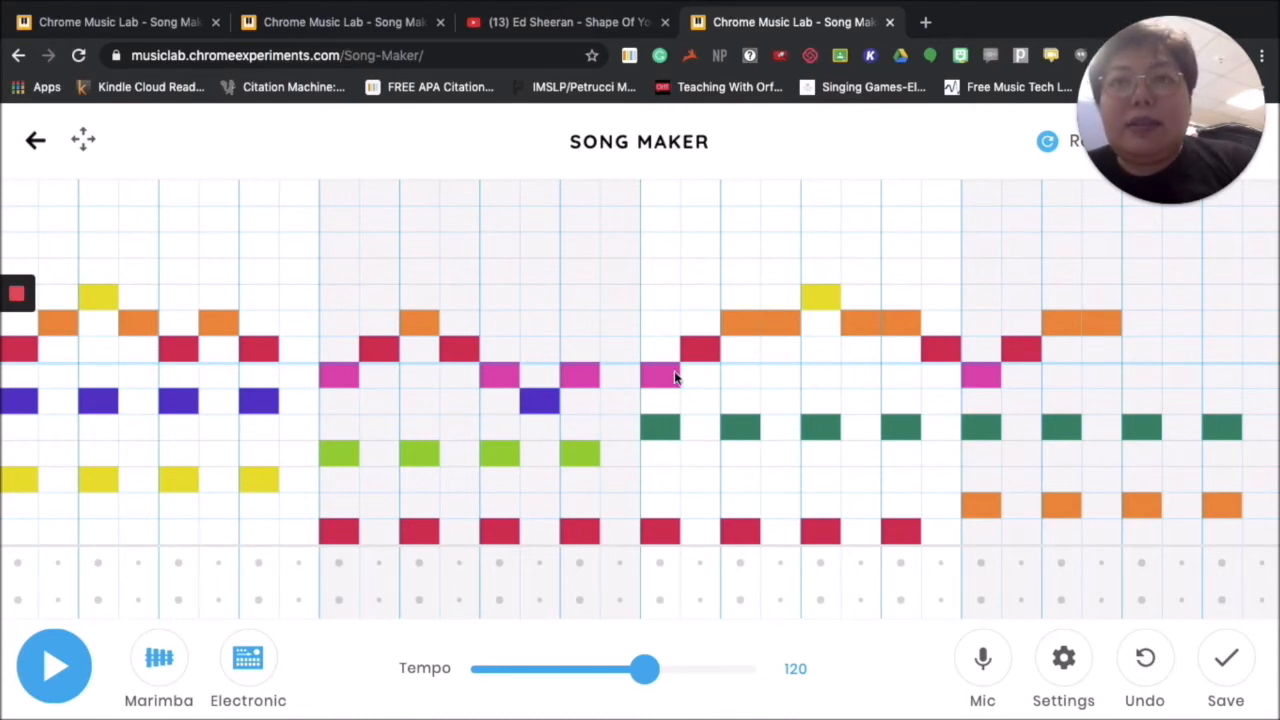
click(58, 668)
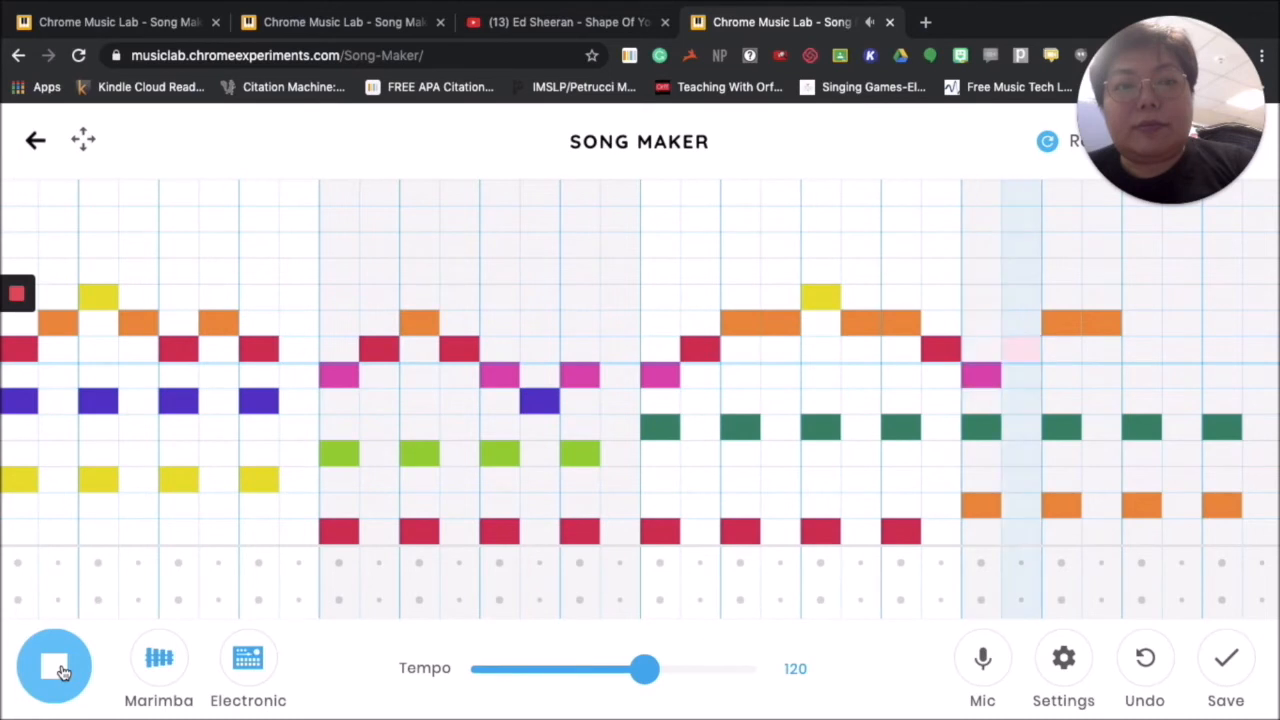
click(56, 668)
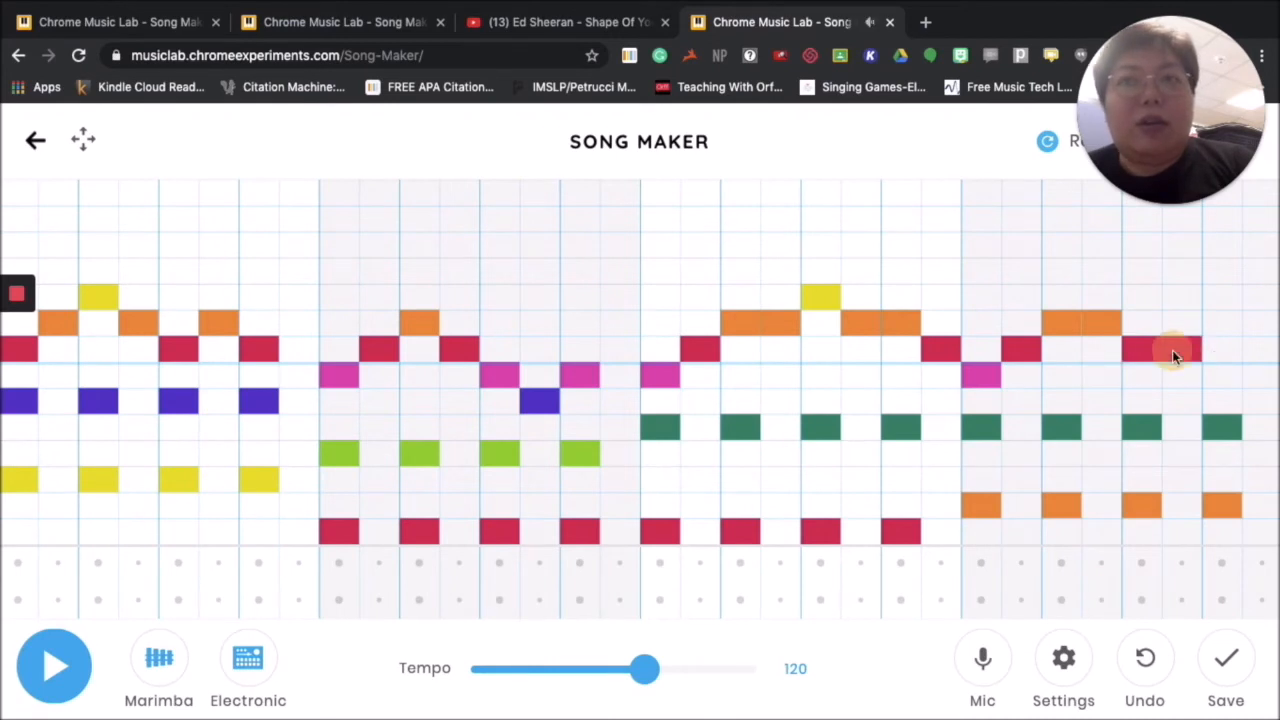
Finish the fourth bar with four repeated red notes just above the octave line and play the whole song back.
click(1222, 352)
click(1256, 362)
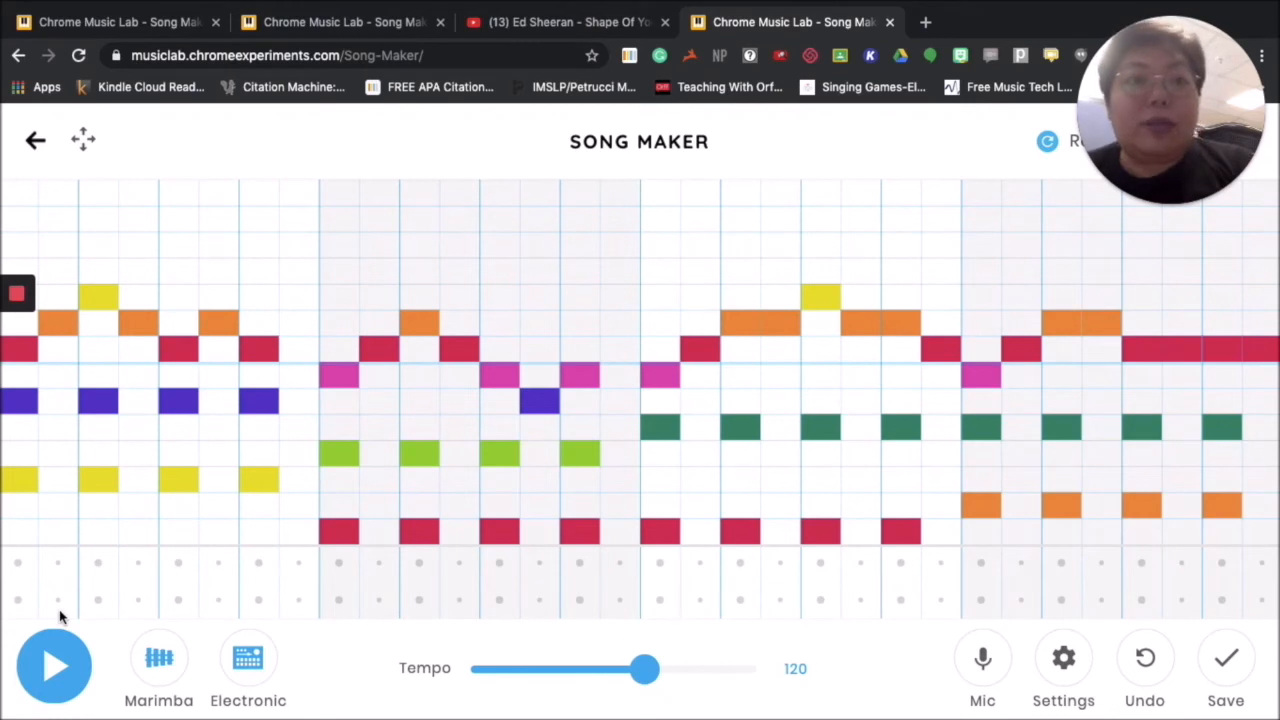
click(54, 670)
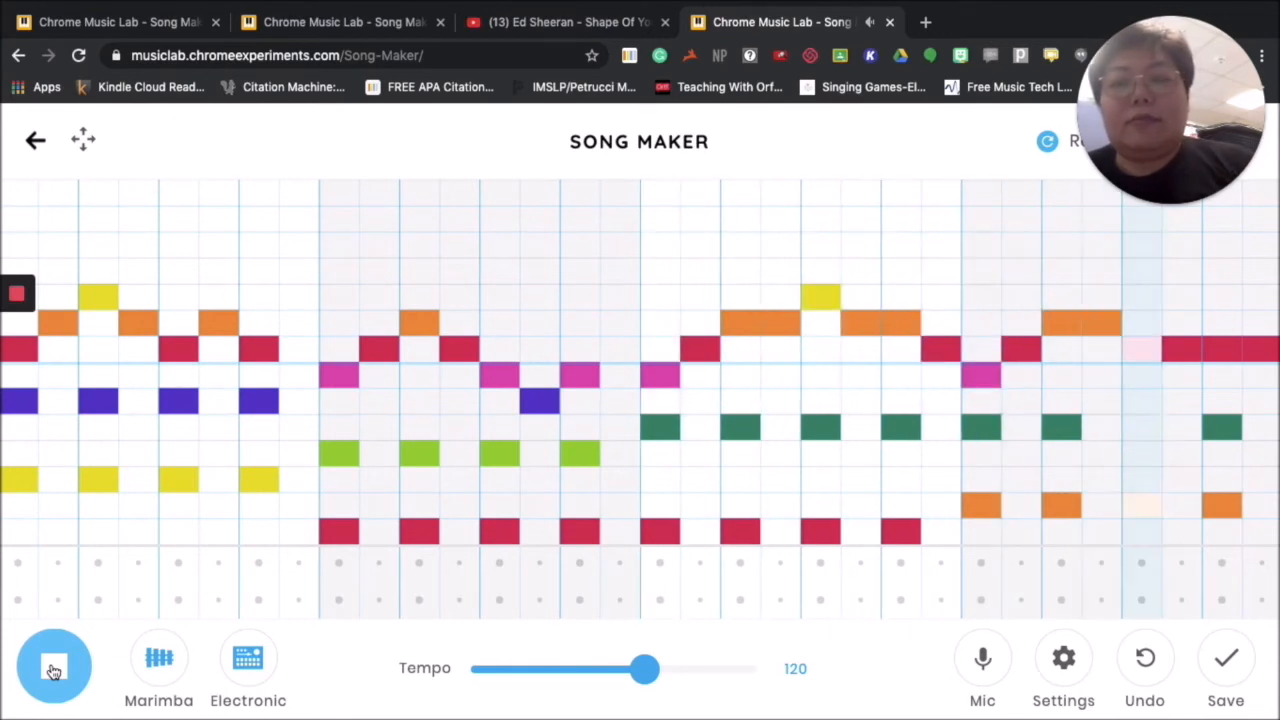
click(54, 670)
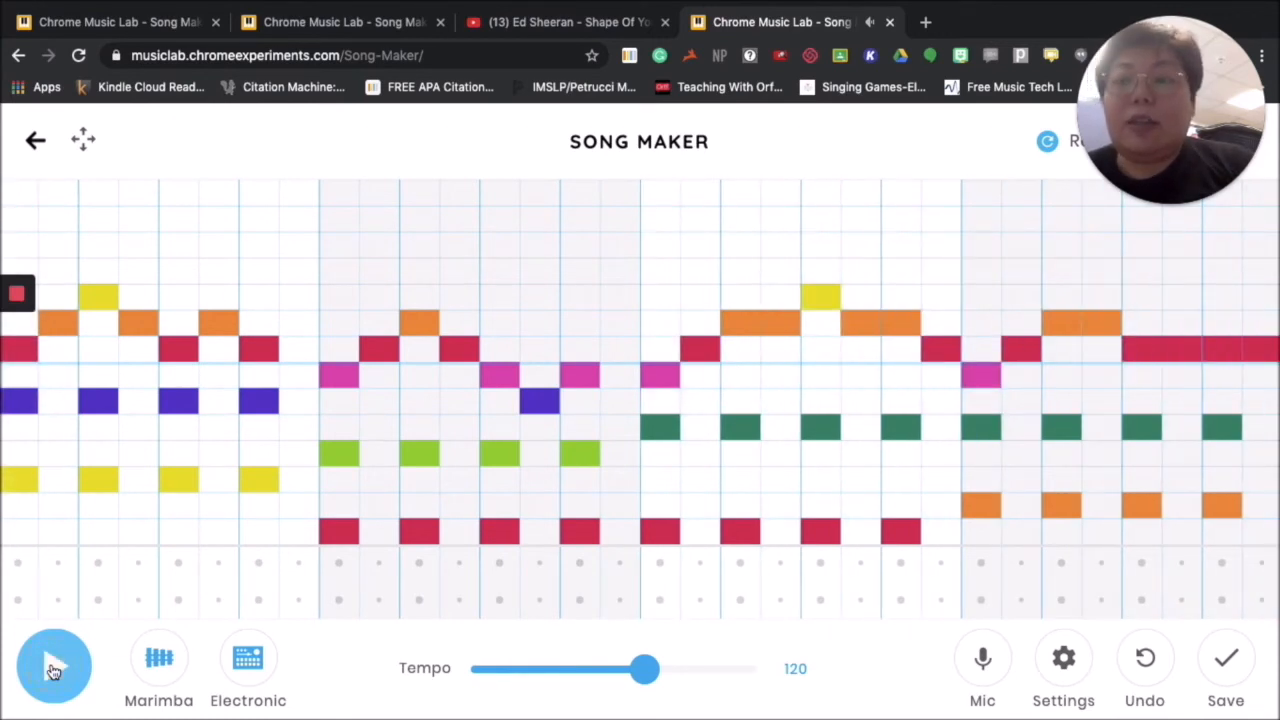